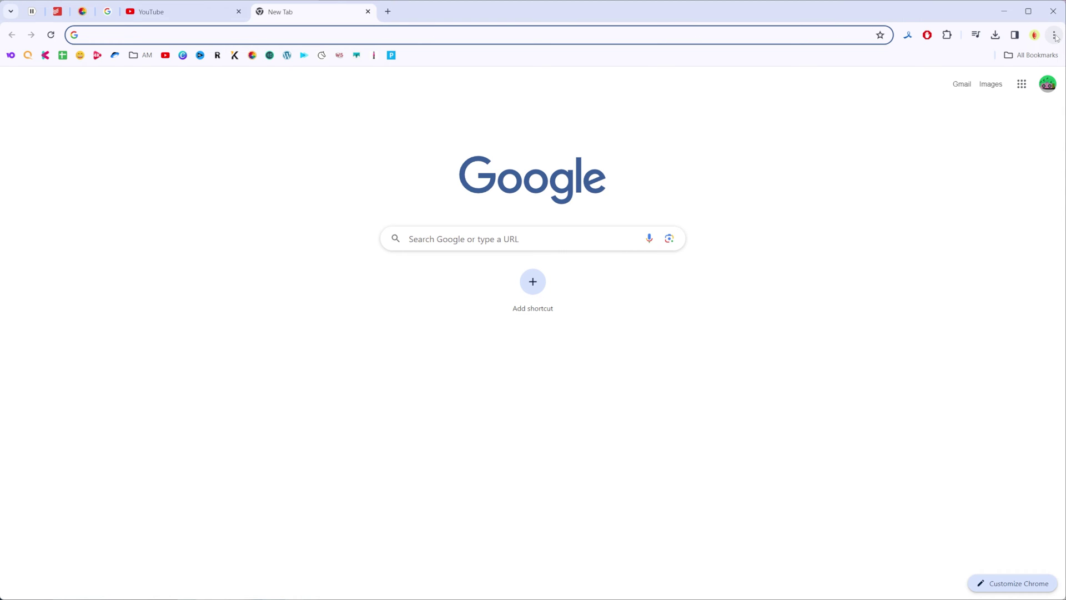
Open Chrome Settings from the browser's main menu, landing on You and Google.
left_click(1053, 36)
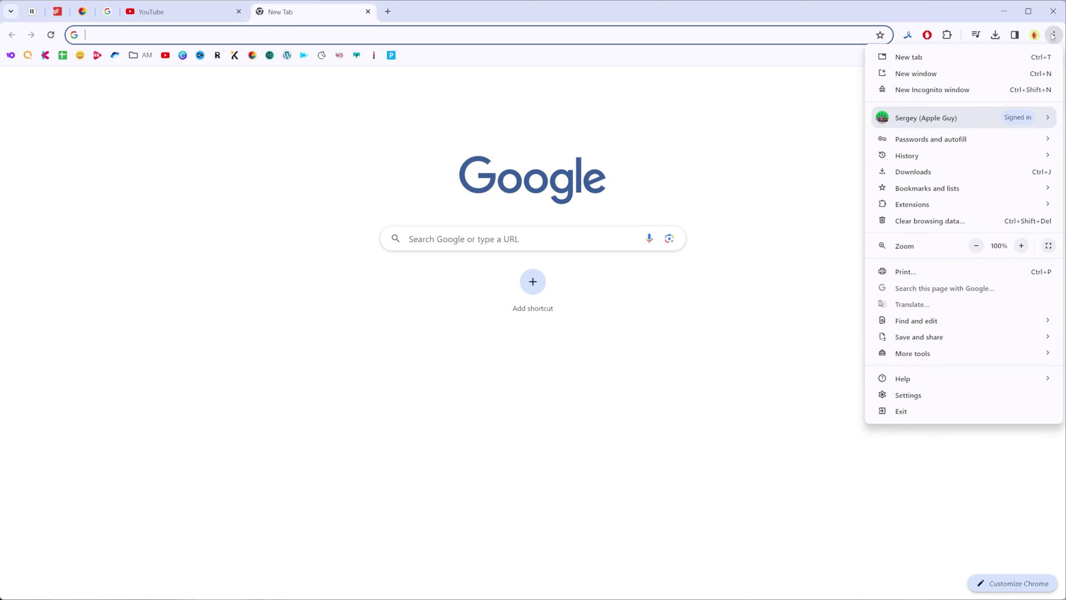
left_click(915, 398)
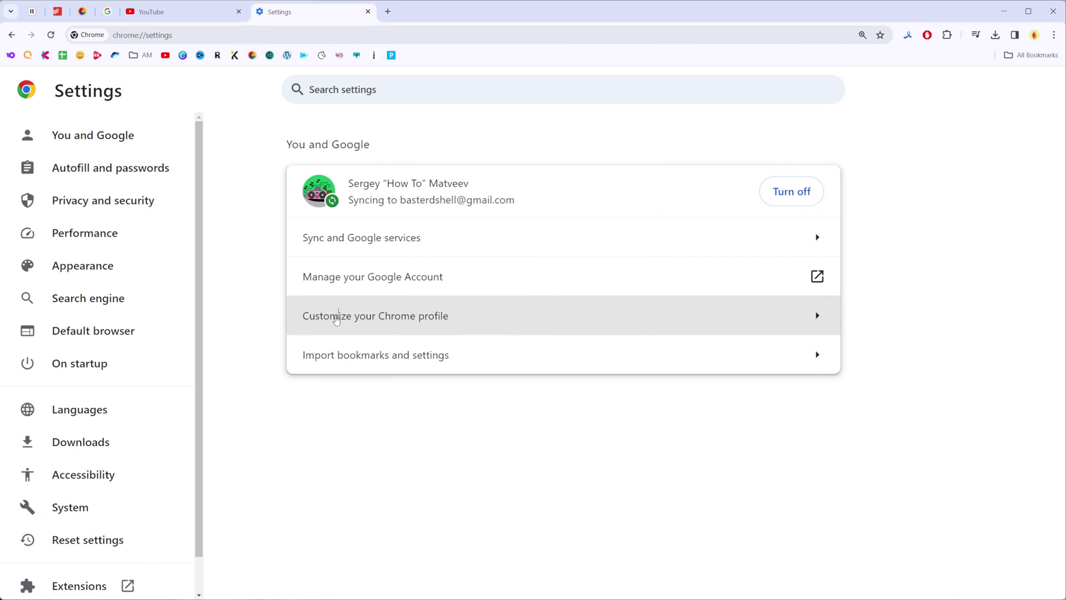
Open the Customize your Chrome profile page.
left_click(335, 320)
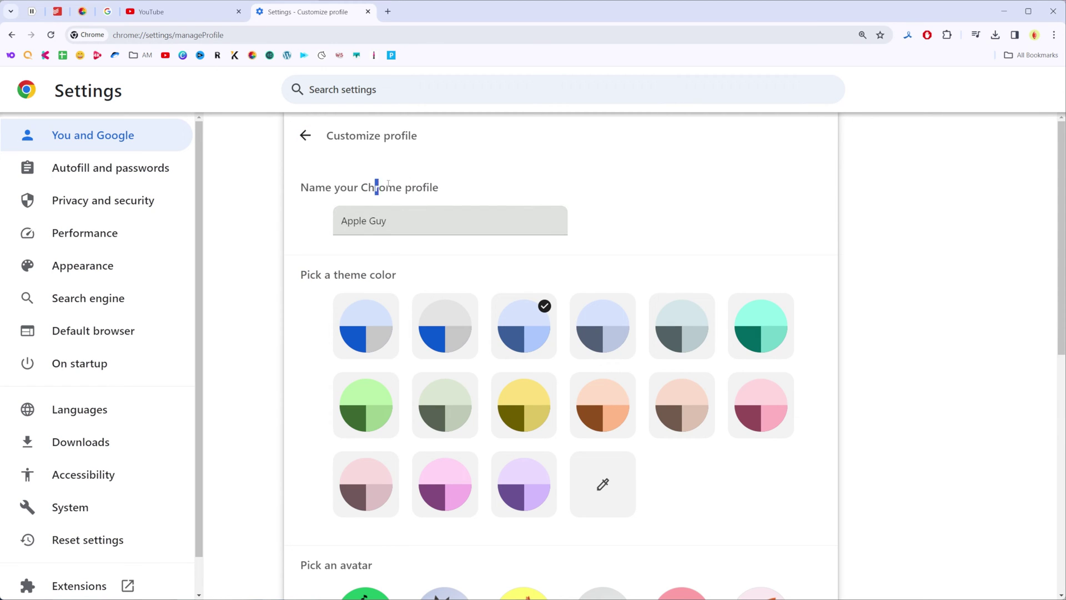
left_click_drag(374, 183, 576, 191)
left_click(578, 192)
scroll(577, 192, "down", 1)
scroll(578, 192, "down", 2)
scroll(577, 192, "up", 1)
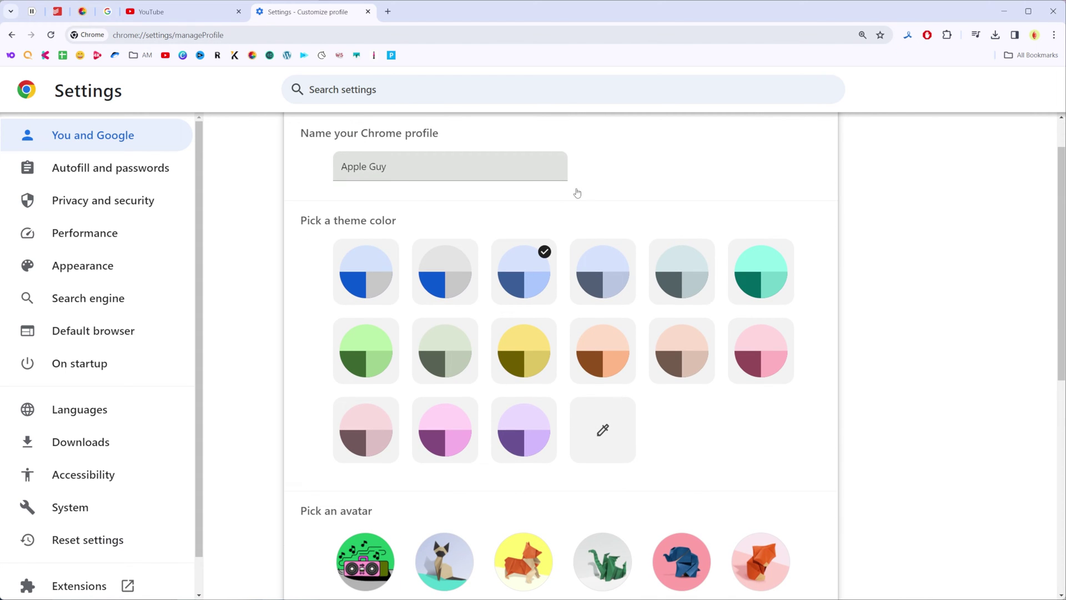
Edit the profile name from 'Apple Guy' so it reads 'Apple Guy 2'.
left_click(389, 167)
triple_click(345, 167)
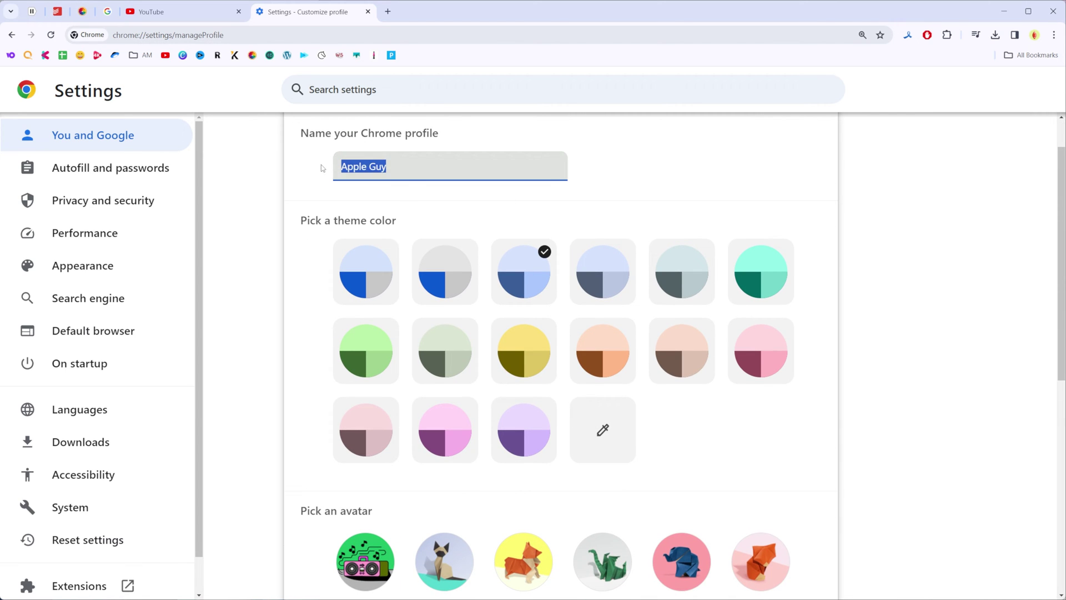
left_click_drag(345, 168, 372, 164)
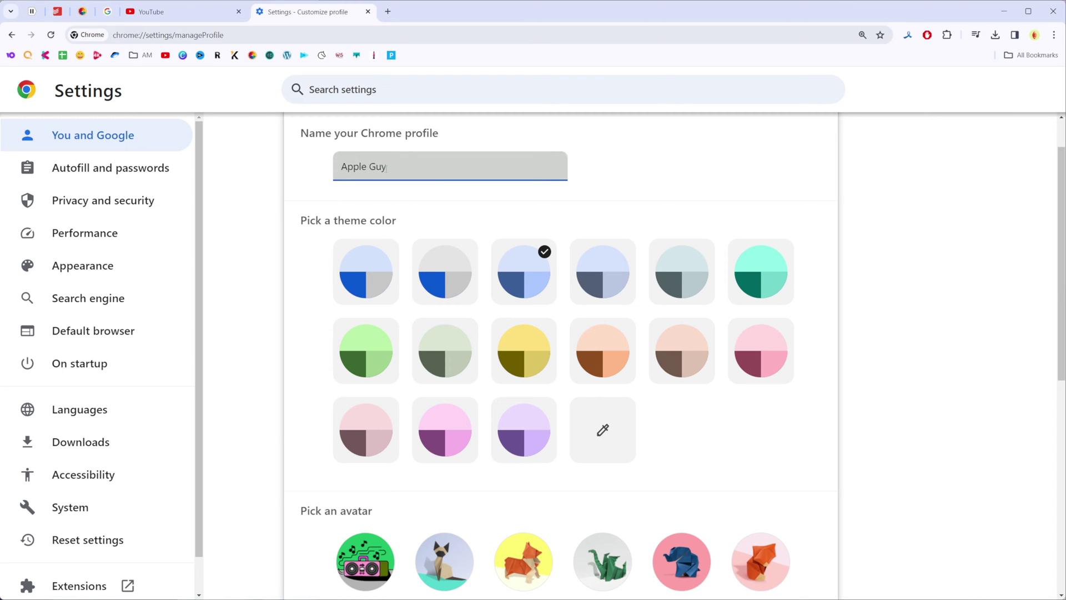
key("BackSpace")
key("BackSpace")
key("BackSpace")
type("G")
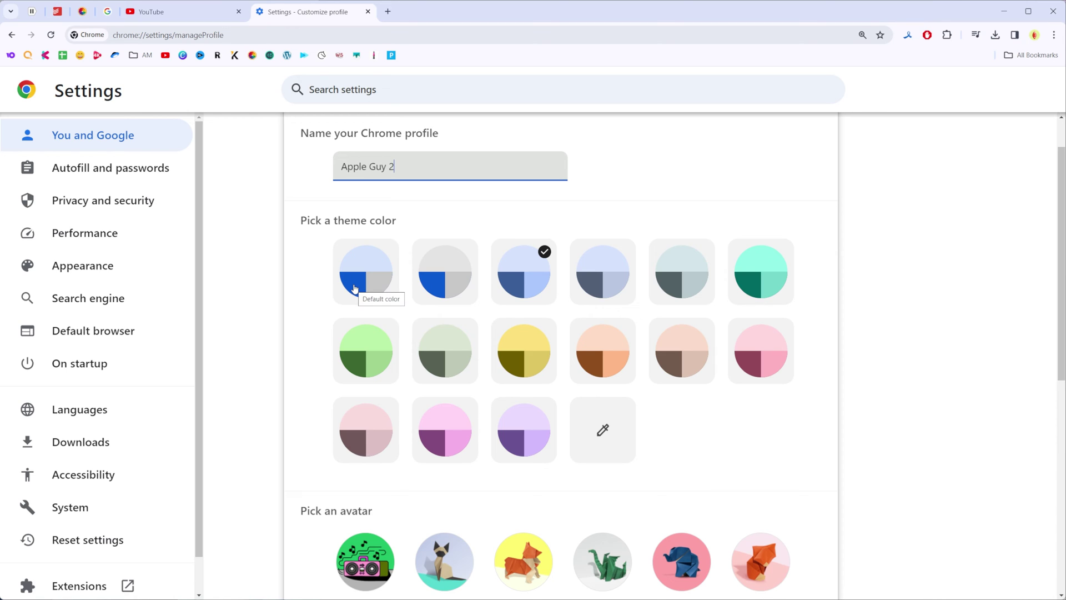
Try green, yellow, peach and light brown theme colors, settling on grey-blue.
left_click(371, 349)
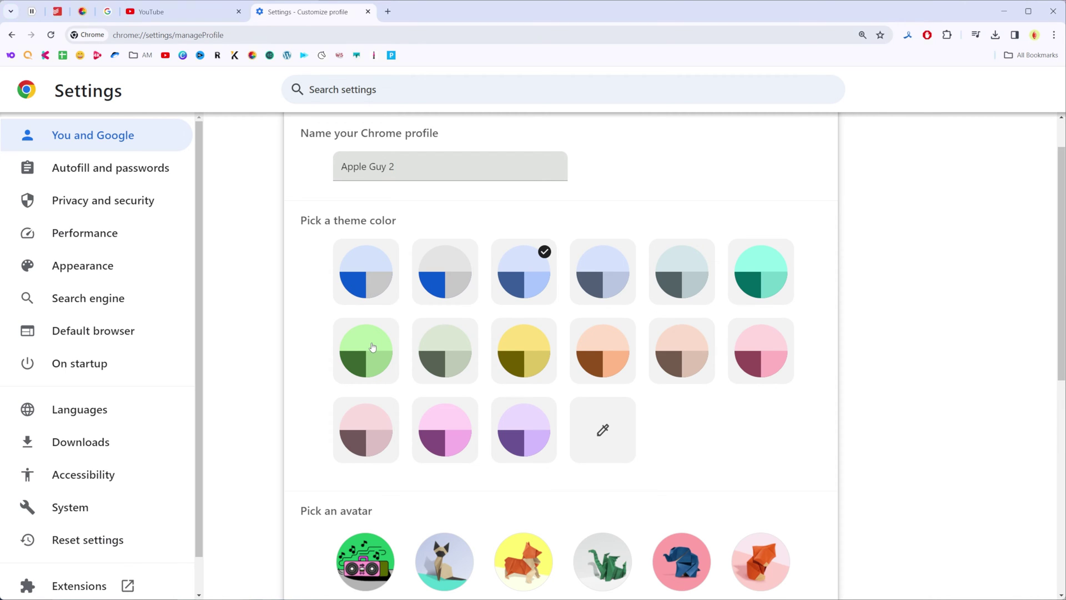
left_click(504, 357)
left_click(600, 353)
left_click(678, 355)
left_click(688, 271)
scroll(744, 426, "down", 5)
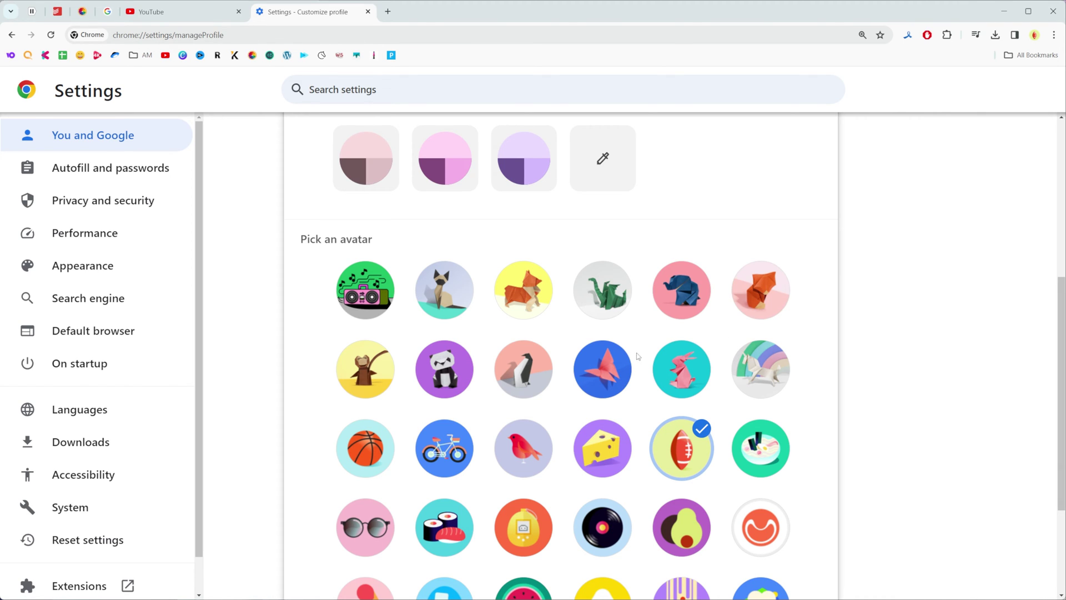
Try basketball, rabbit, unicorn and fox avatars, finally choosing the red bird.
left_click(365, 448)
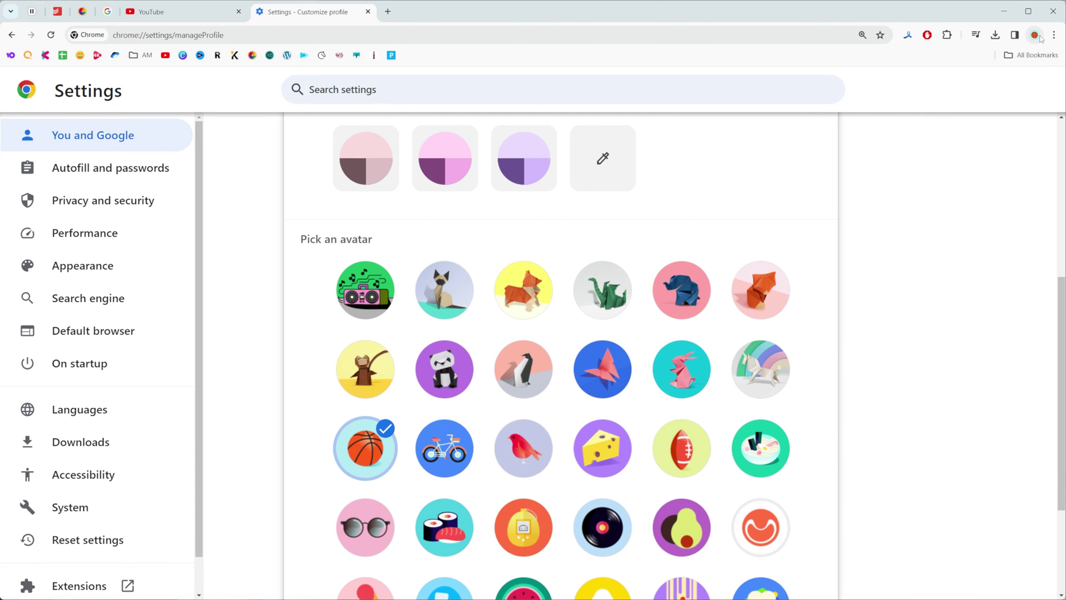
left_click(686, 364)
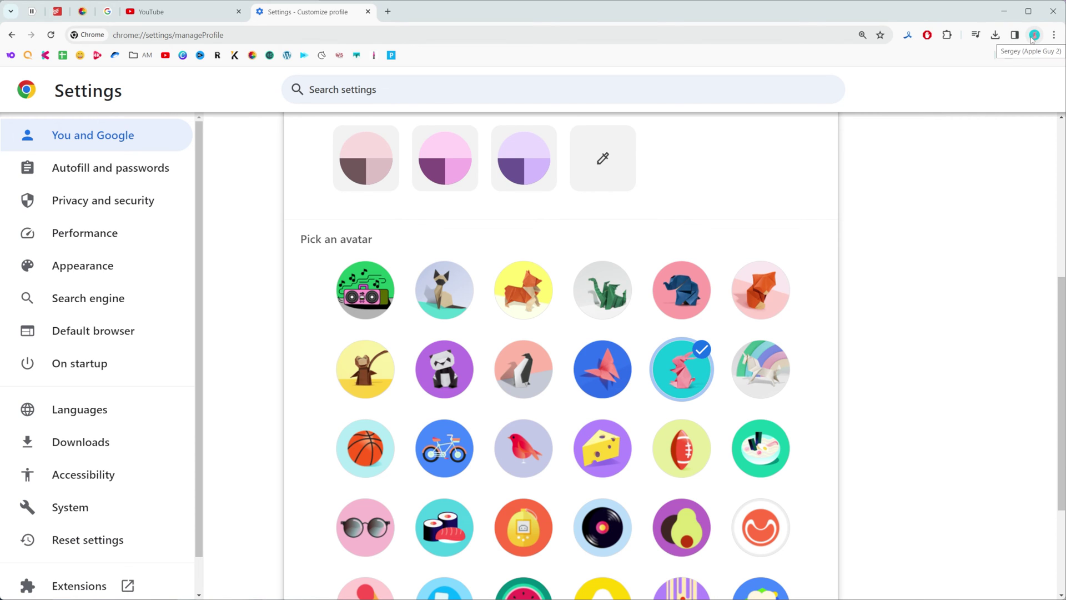
left_click(519, 439)
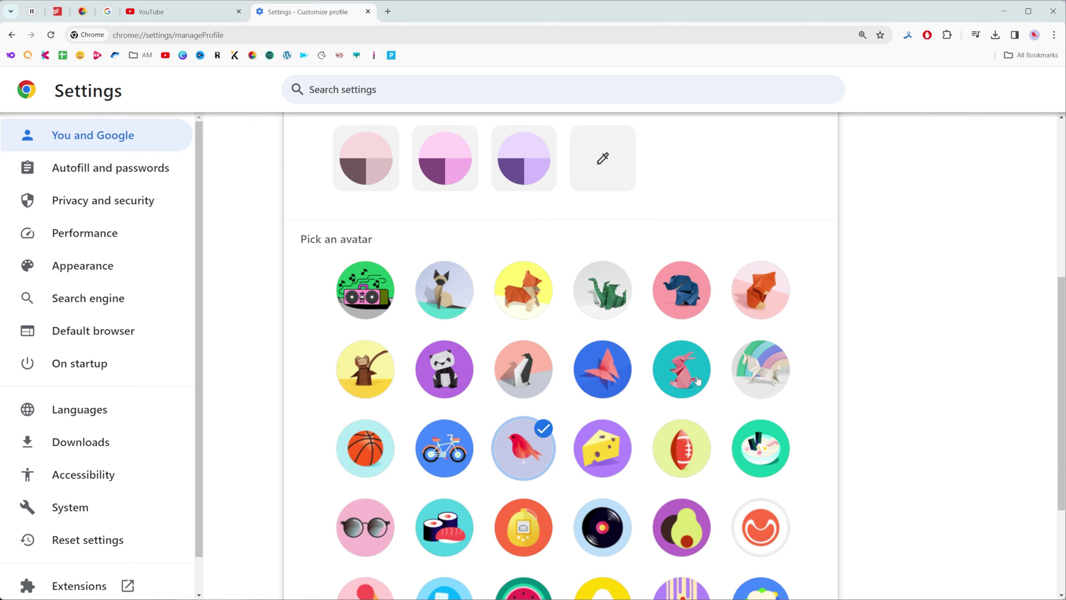
left_click(682, 367)
left_click(762, 367)
left_click(749, 293)
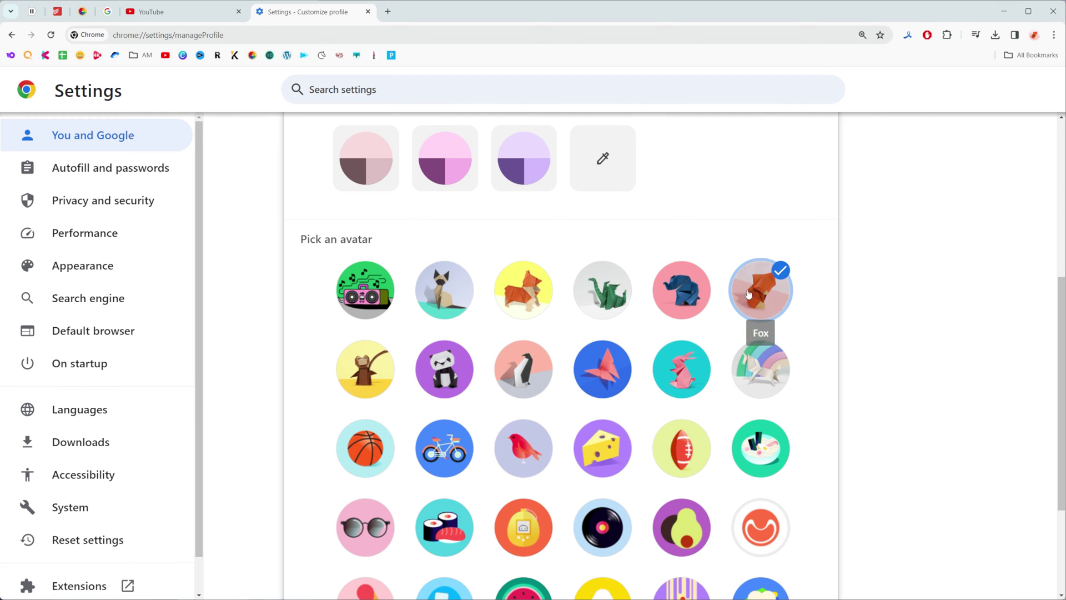
left_click(525, 447)
scroll(527, 448, "down", 3)
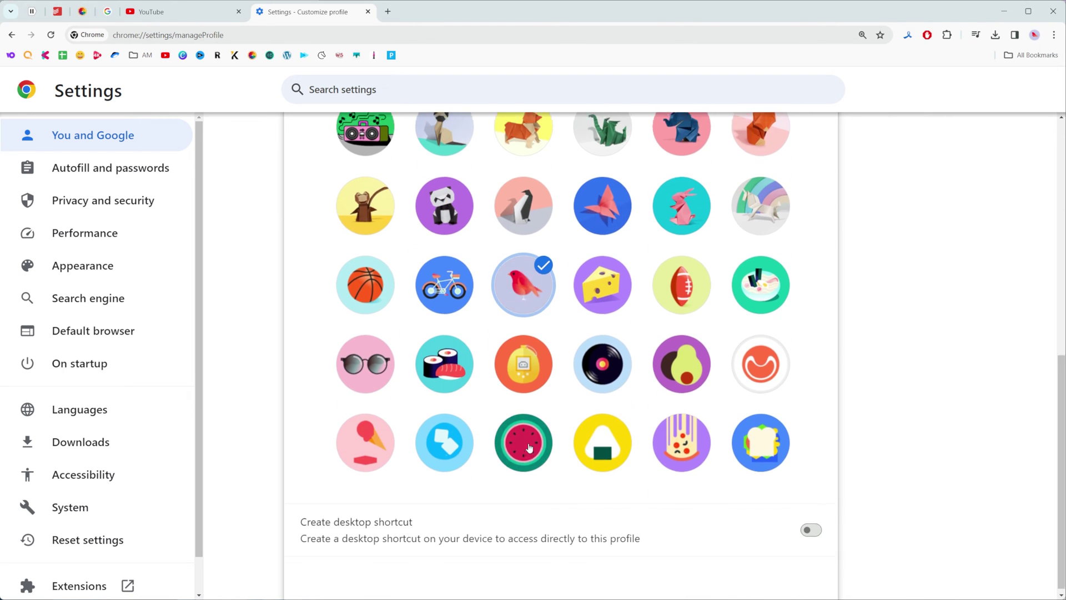
scroll(529, 448, "up", 9)
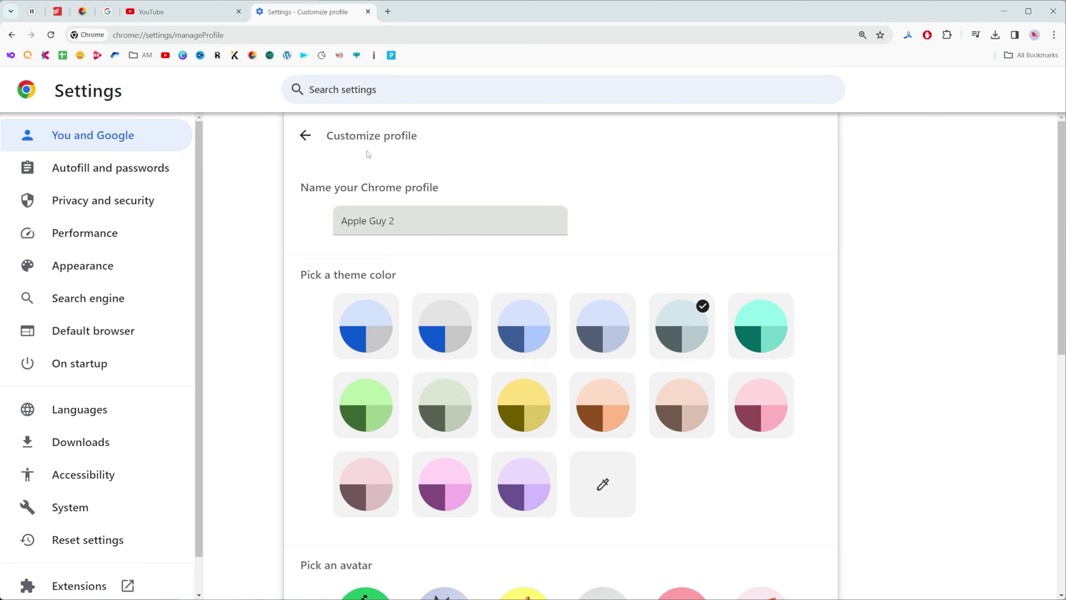
Open a new tab on the Google homepage and briefly view the account summary.
left_click(388, 11)
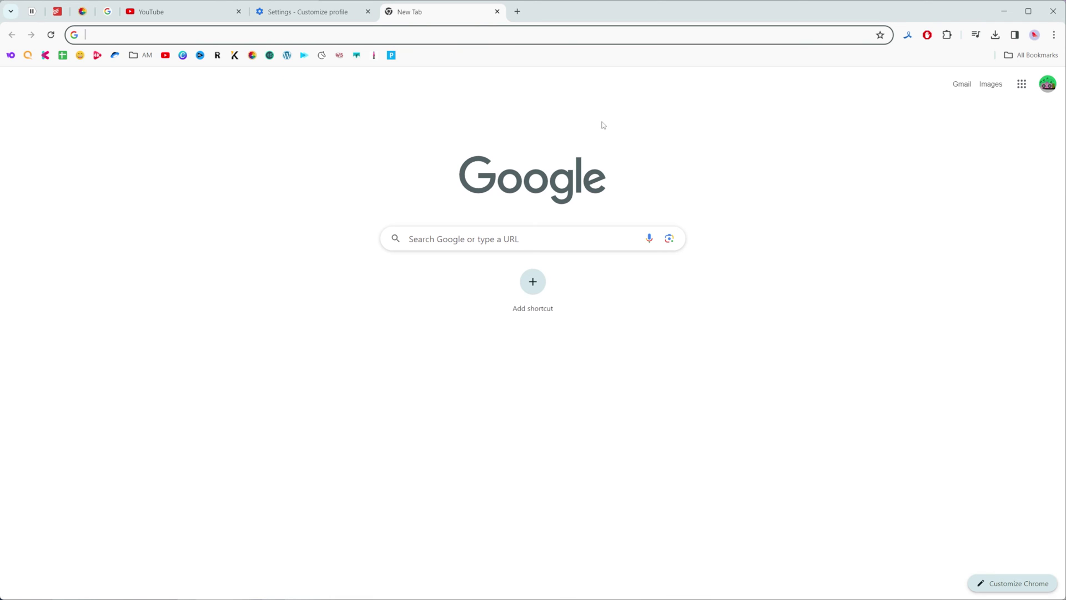
left_click(1048, 85)
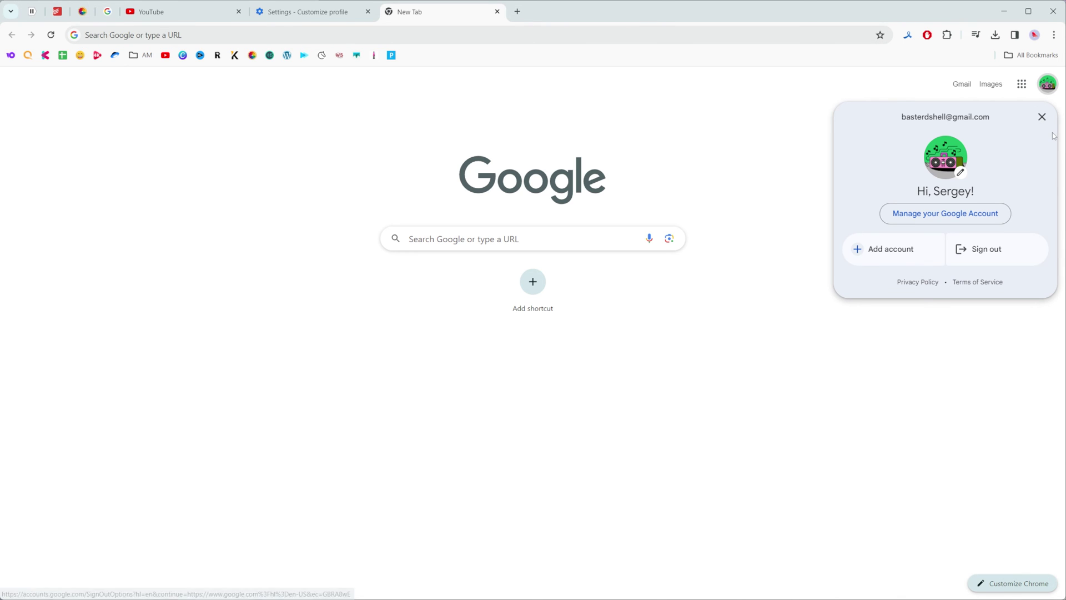
left_click(893, 94)
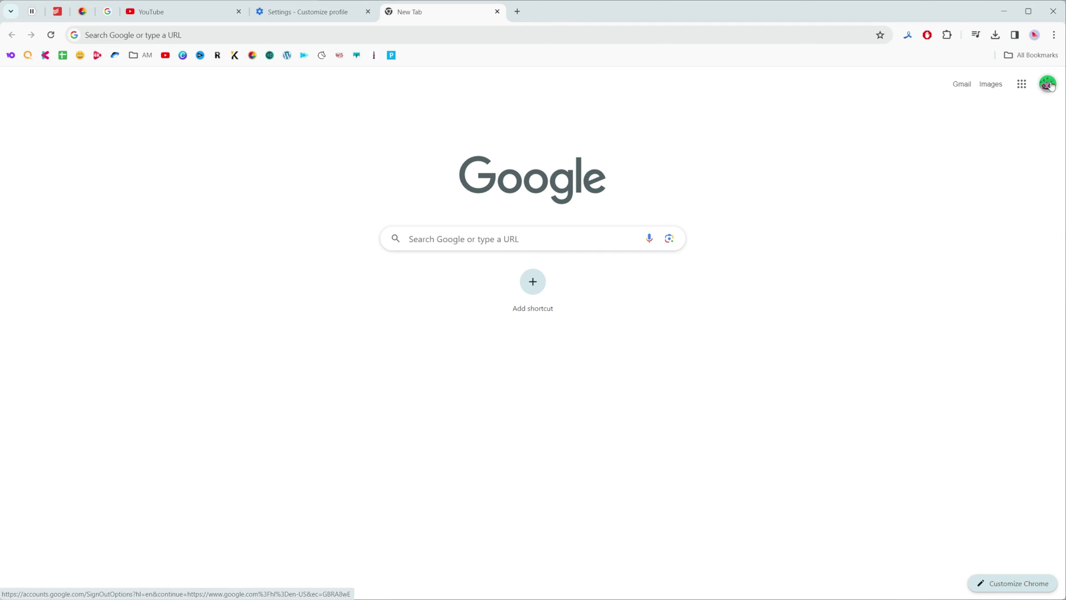
Go to Manage your Google Account from the avatar and open Personal info.
left_click(1050, 84)
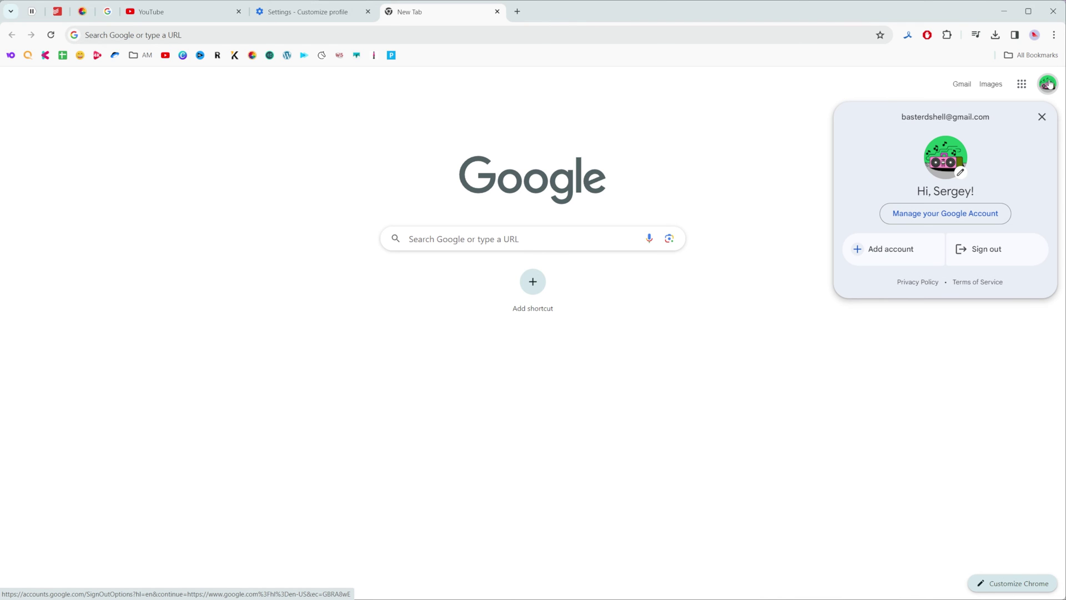
left_click(911, 220)
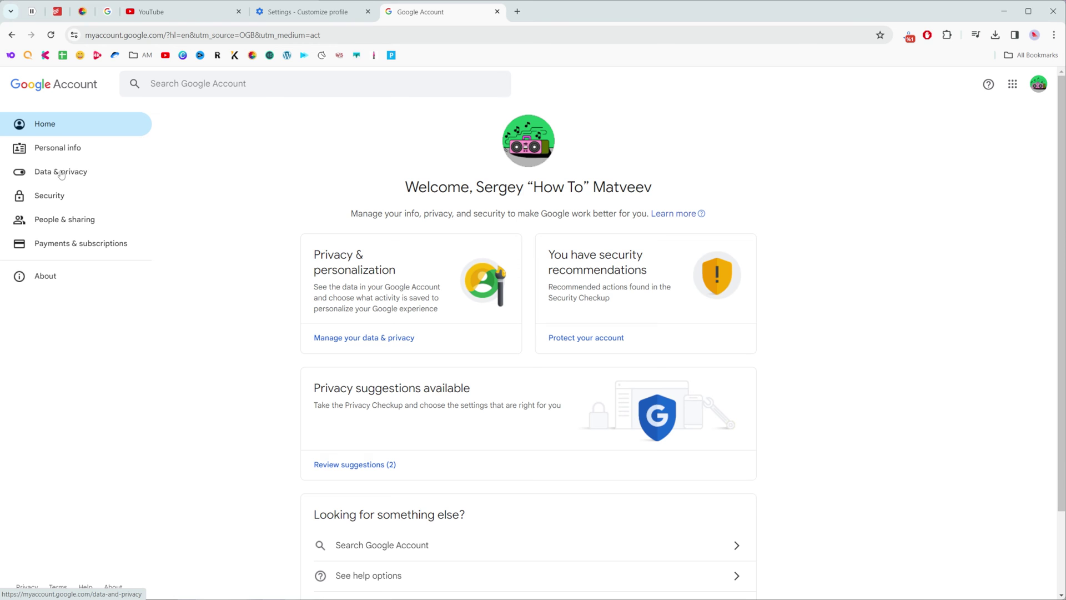
left_click(67, 149)
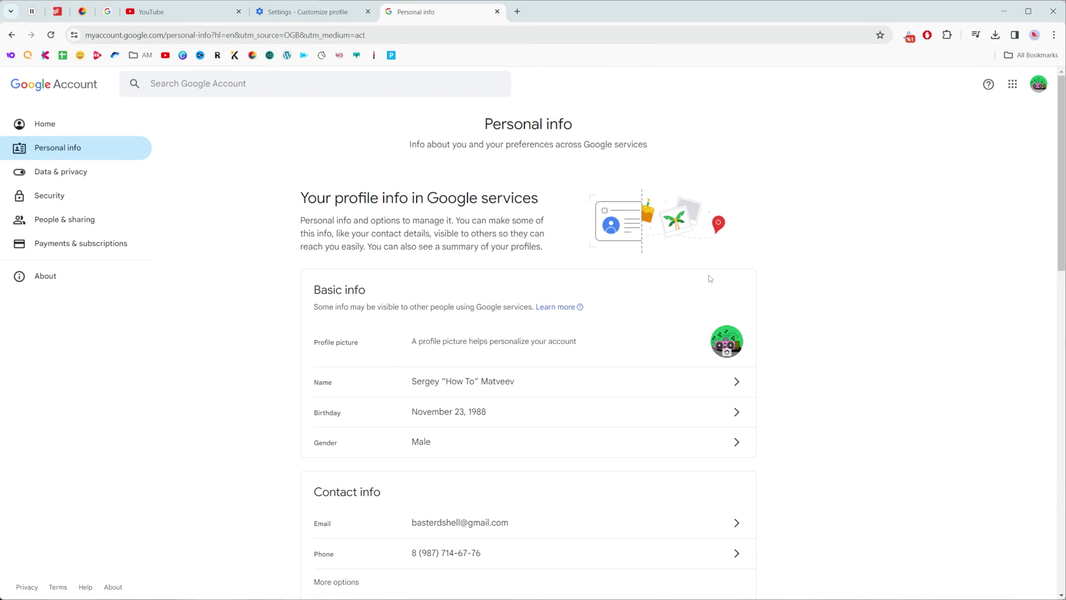
Change the profile picture, browsing Illustrations down to the Natural wonders collection.
left_click(728, 343)
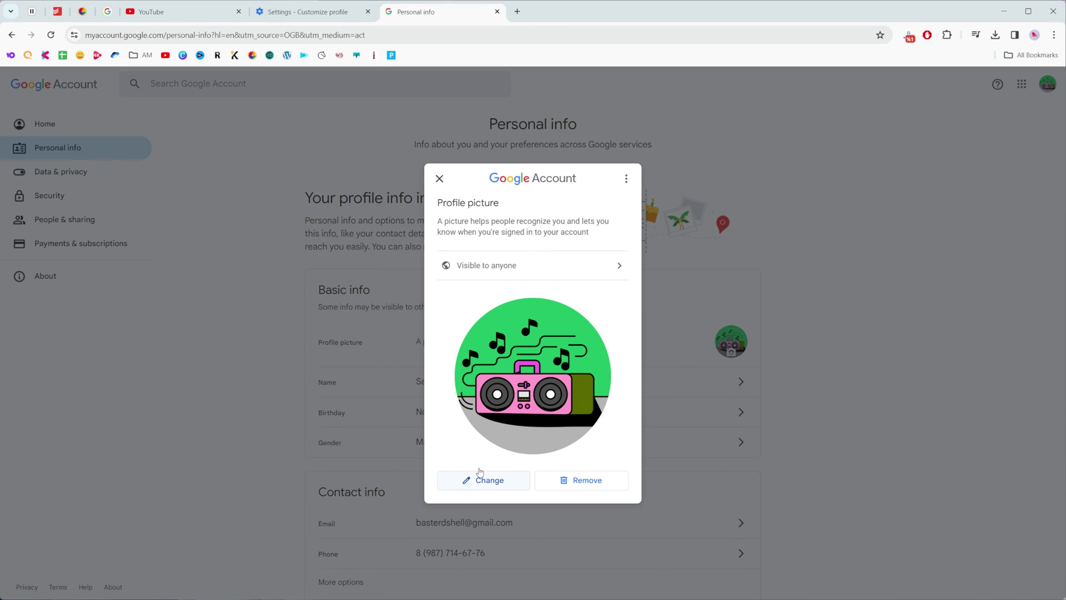
left_click(484, 481)
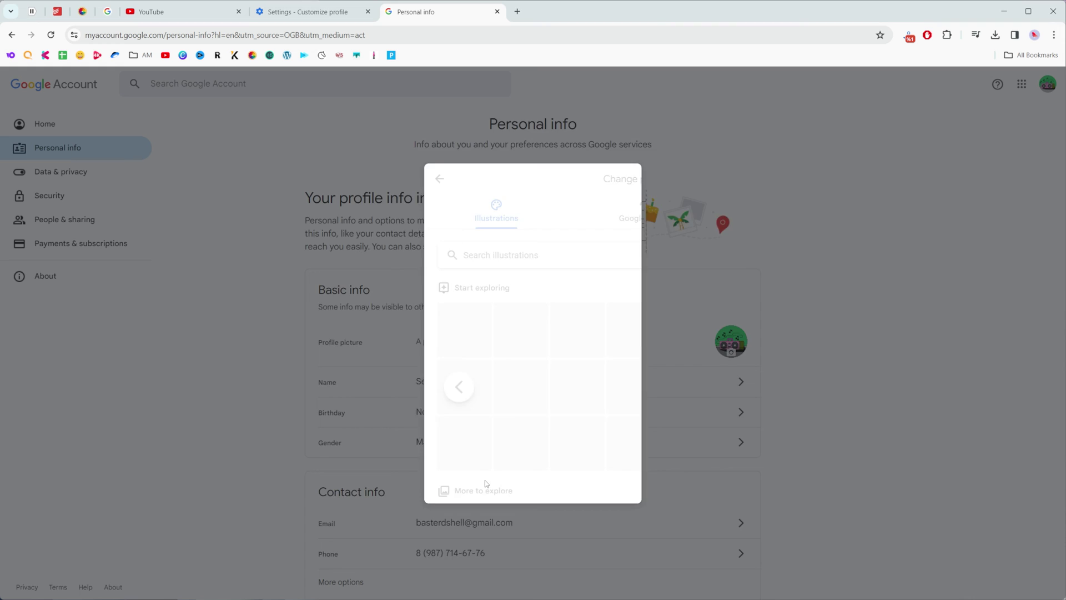
scroll(595, 378, "down", 15)
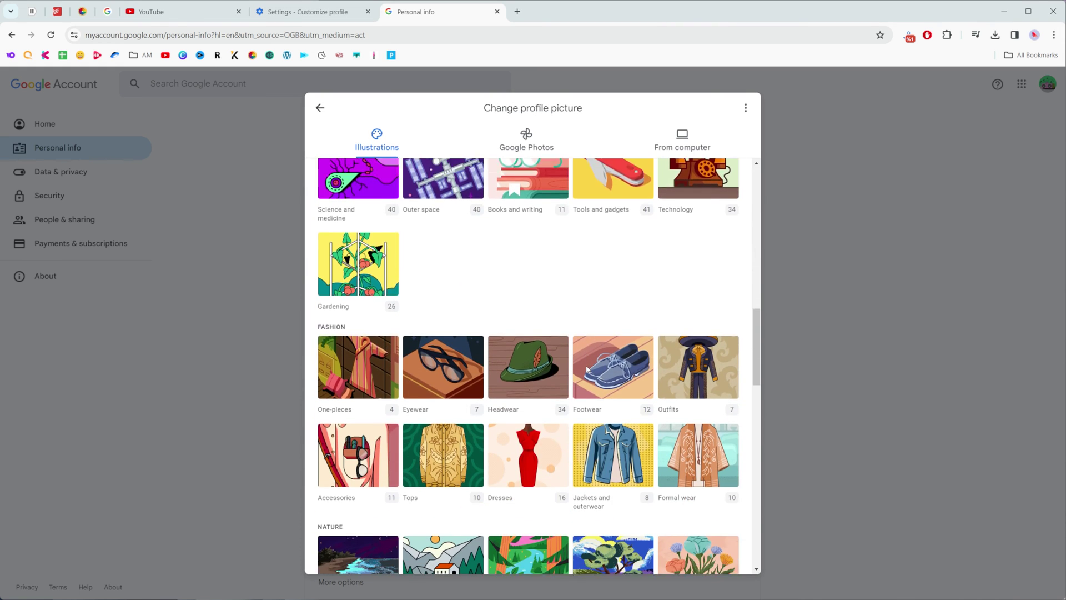
scroll(587, 370, "down", 4)
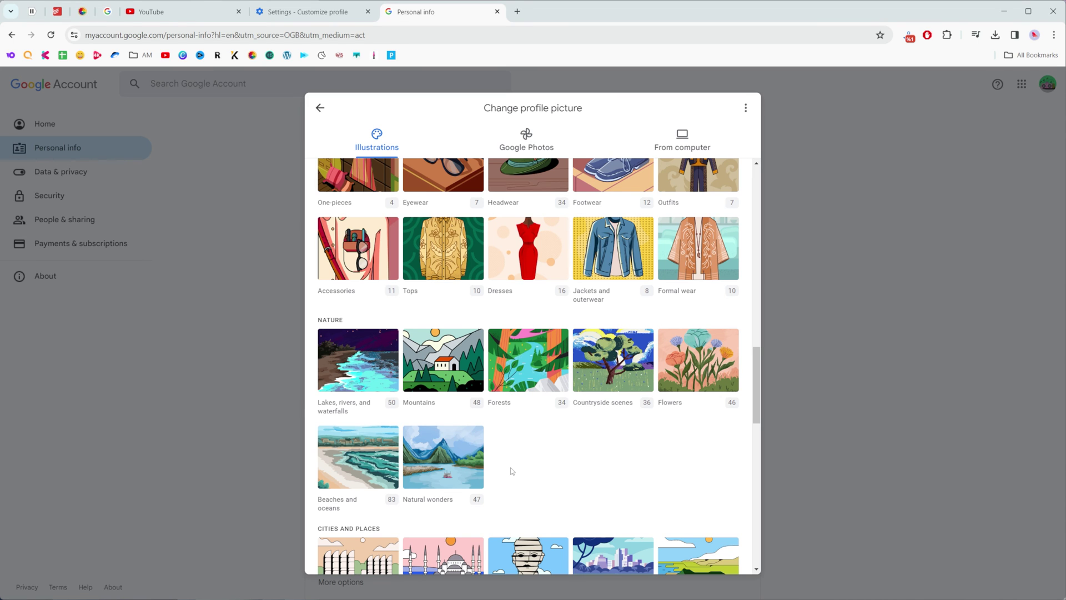
left_click(457, 472)
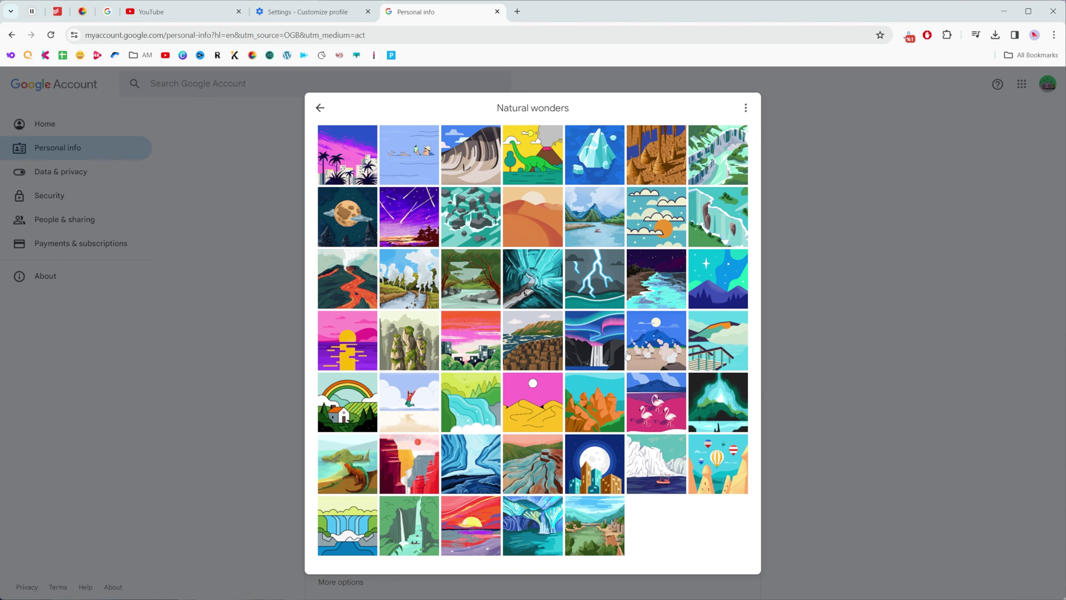
Pick the Milford Sound illustration, continue, and save it as the profile picture.
left_click(591, 233)
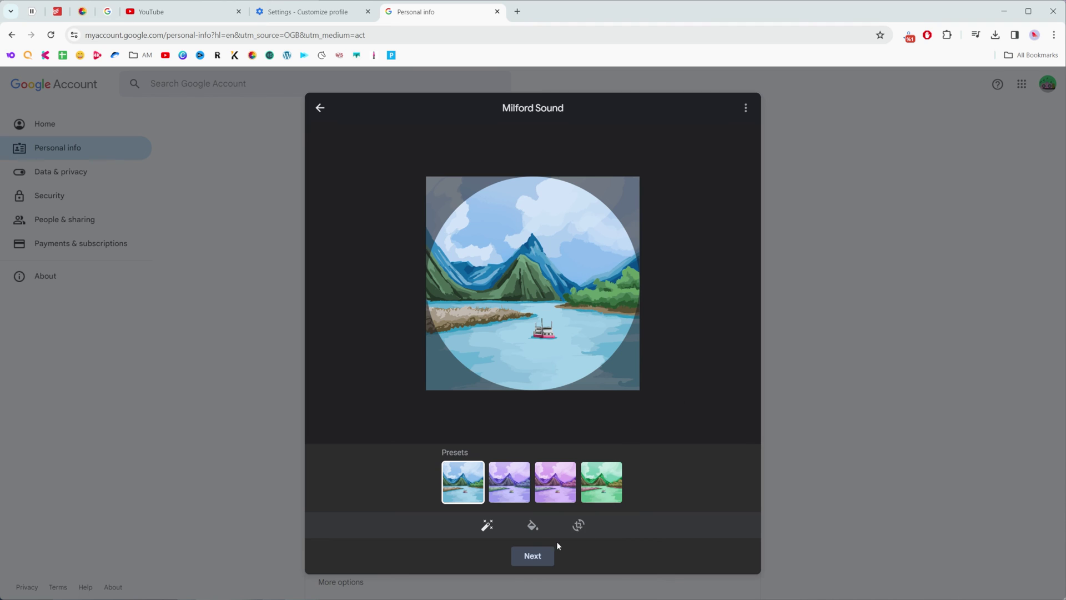
left_click(535, 556)
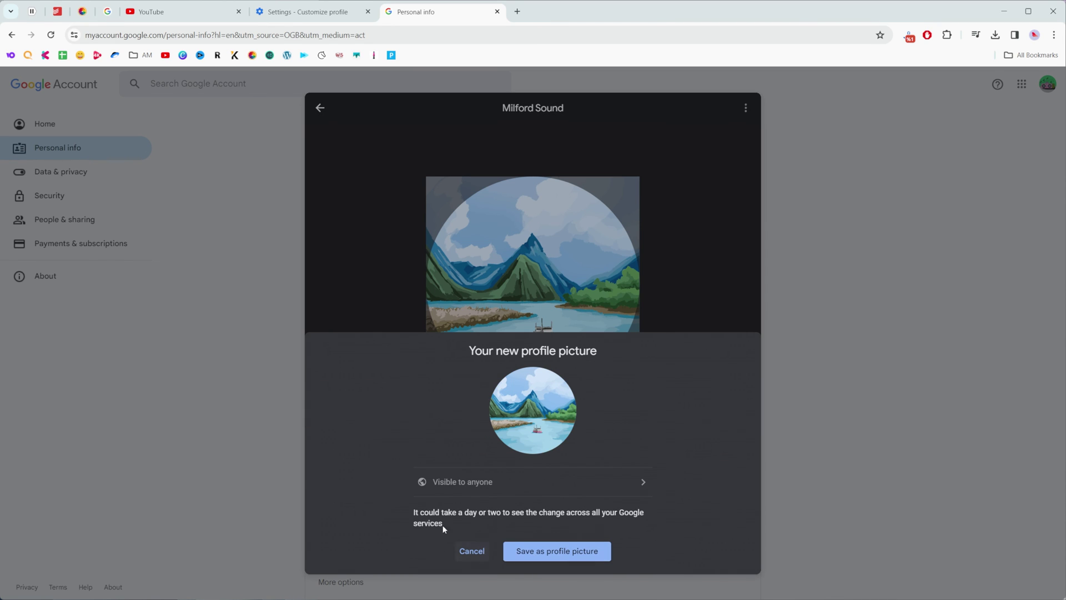
left_click_drag(413, 512, 468, 522)
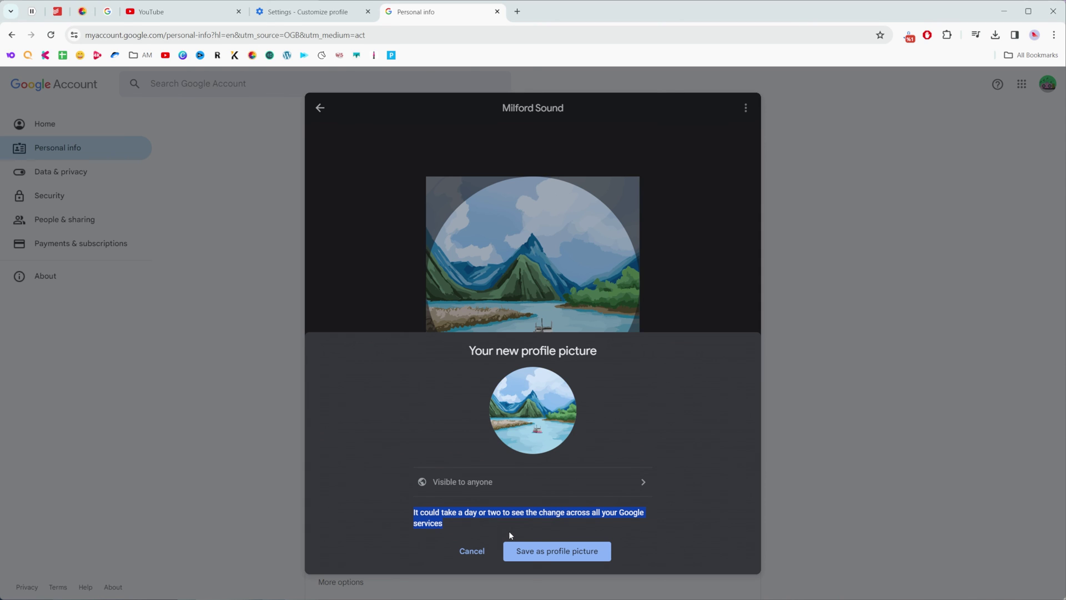
left_click(530, 553)
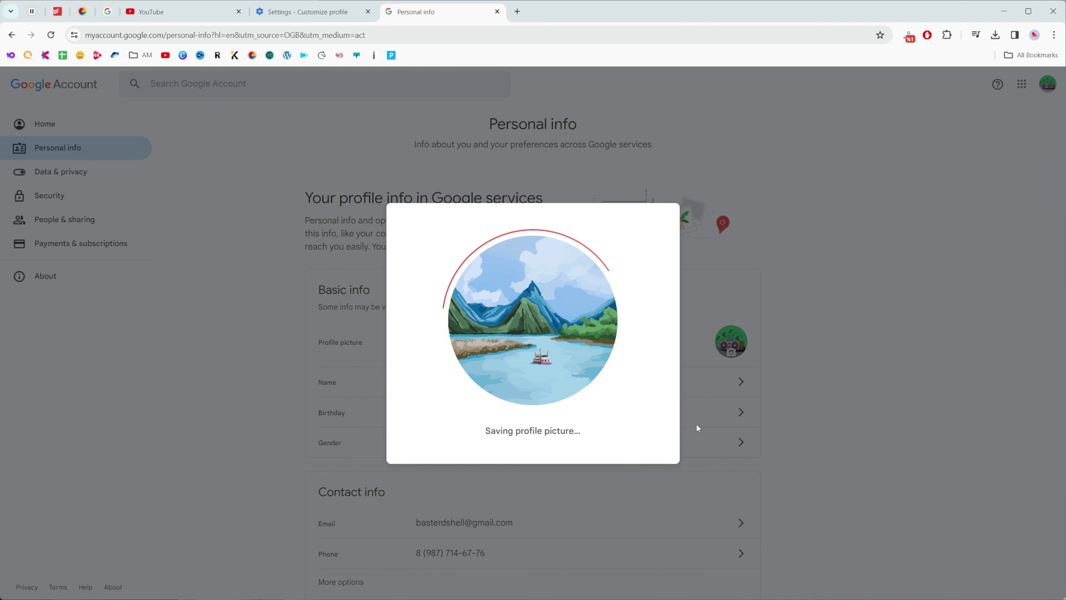